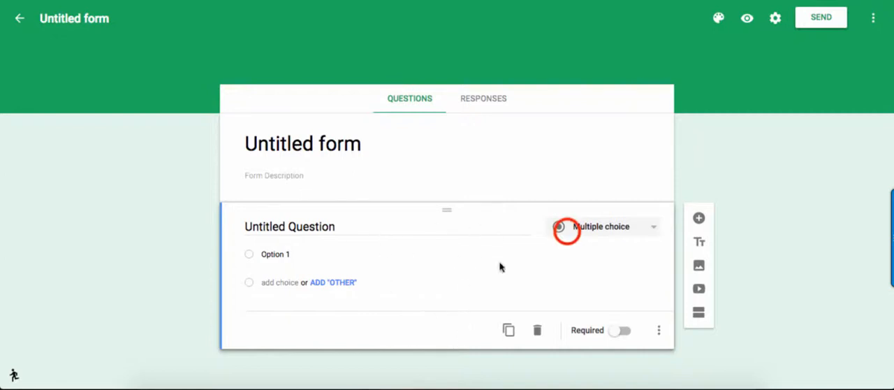
# Step: Add a linear scale question below the first question, followed by a title and description block
pyautogui.click(567, 233)
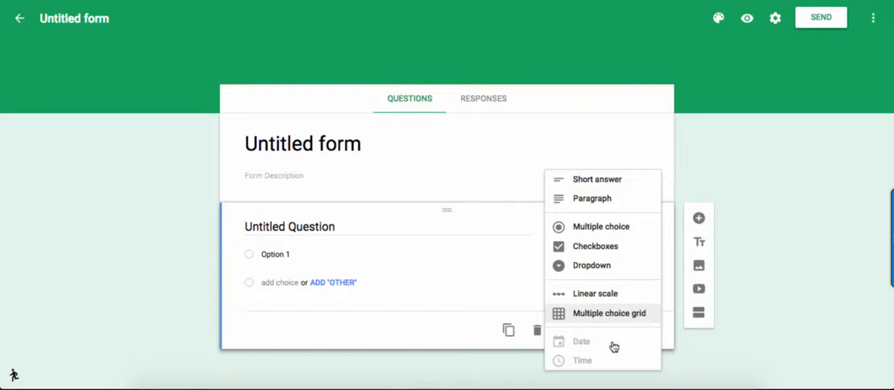
pyautogui.click(686, 190)
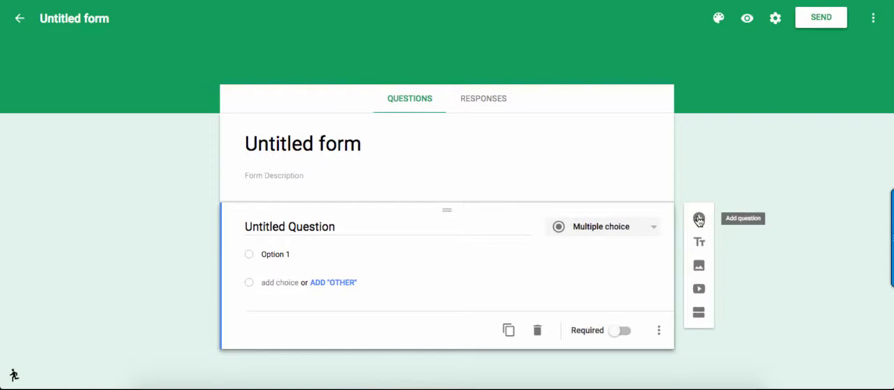
pyautogui.click(699, 220)
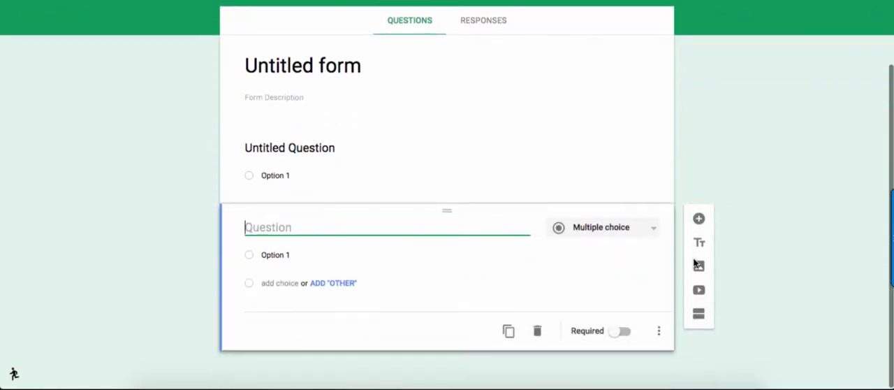
pyautogui.click(635, 237)
pyautogui.click(615, 294)
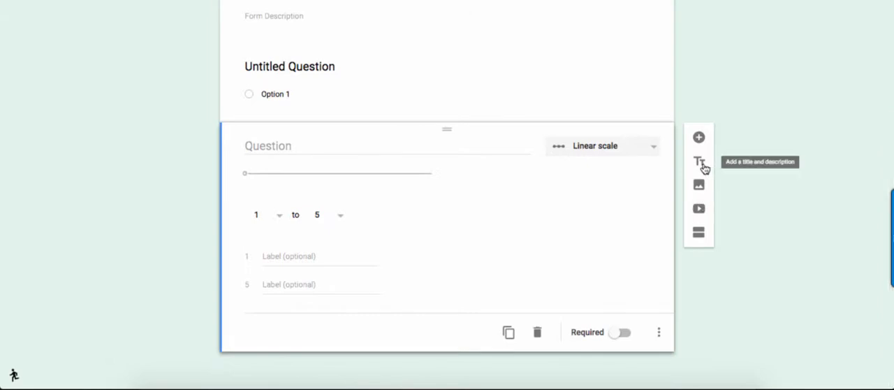
pyautogui.click(701, 163)
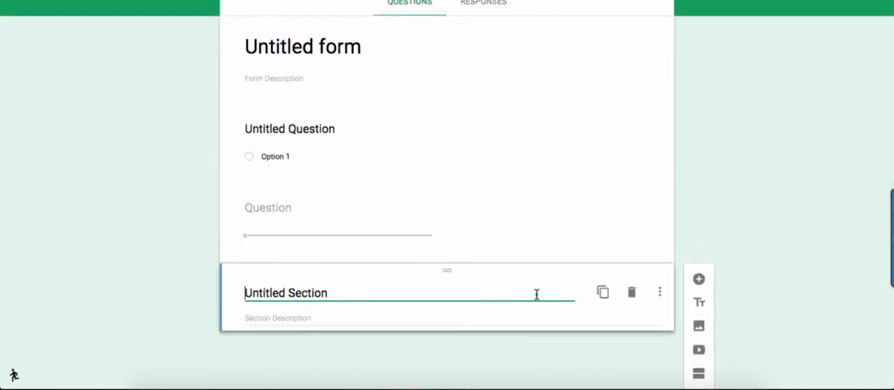
# Step: Look over the available image sources for the form, including image search, without inserting anything
pyautogui.click(699, 326)
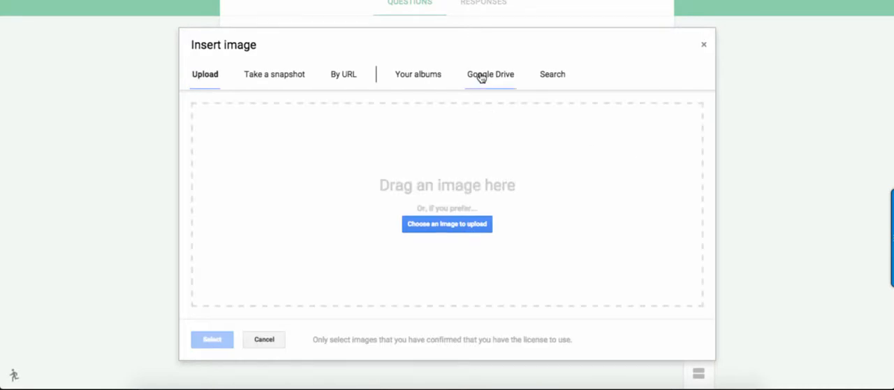
pyautogui.click(548, 76)
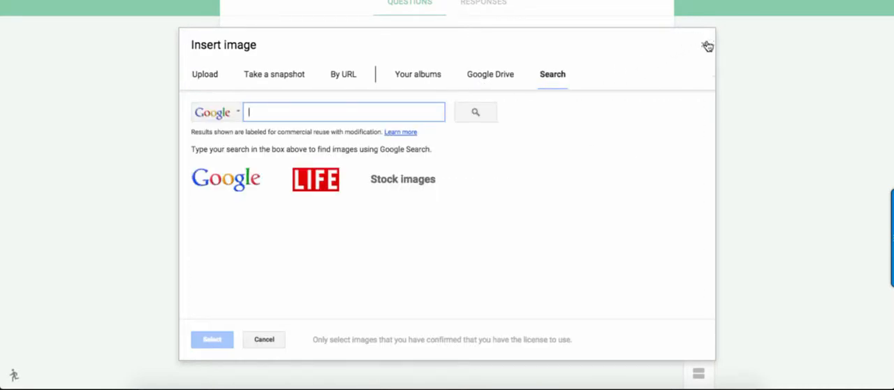
pyautogui.click(704, 44)
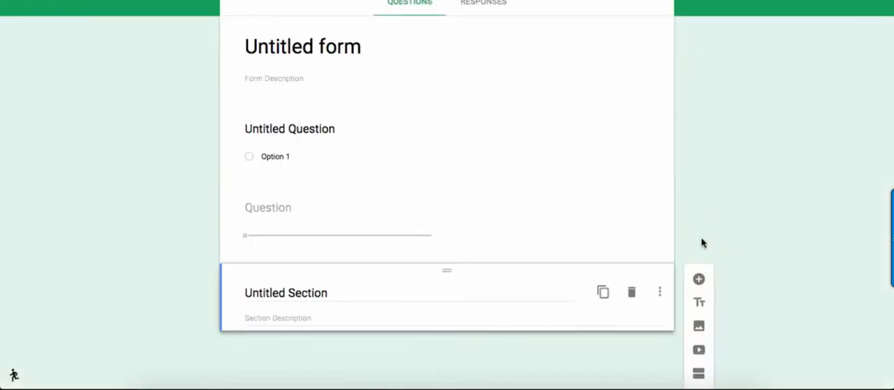
# Step: Add a new section after the title and description block
pyautogui.click(697, 375)
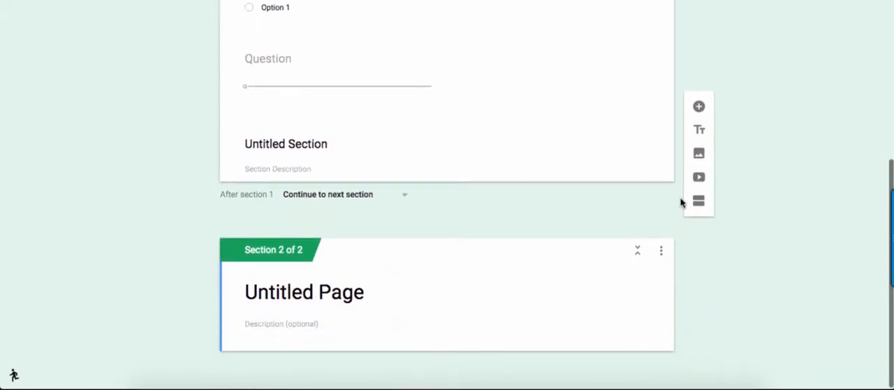
pyautogui.scroll(2, 681, 202)
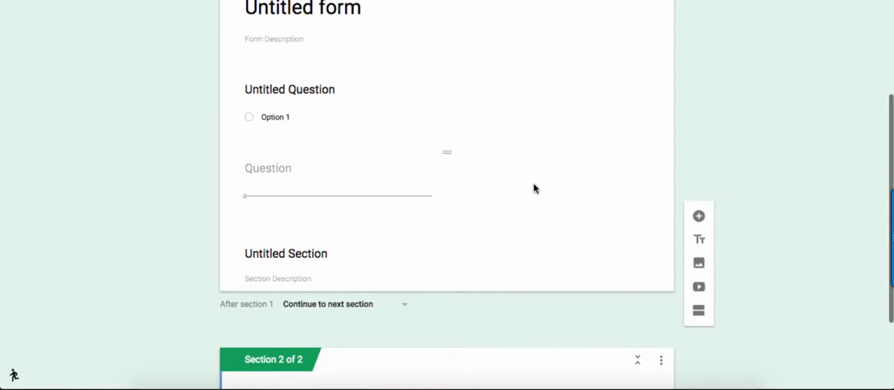
# Step: Show the hint text field for the linear scale question
pyautogui.click(534, 203)
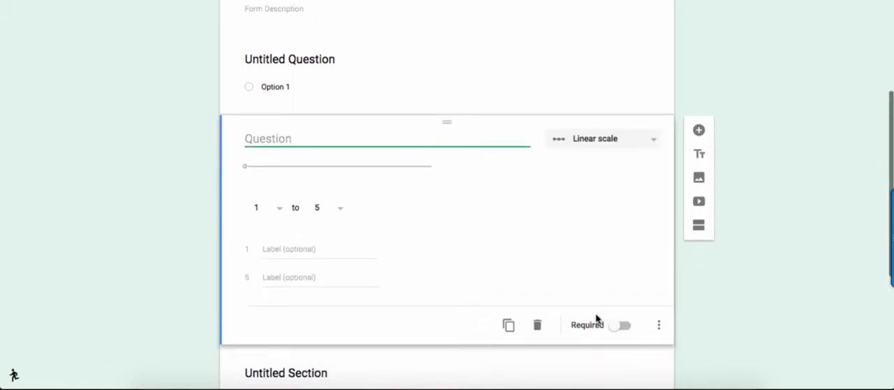
pyautogui.click(658, 324)
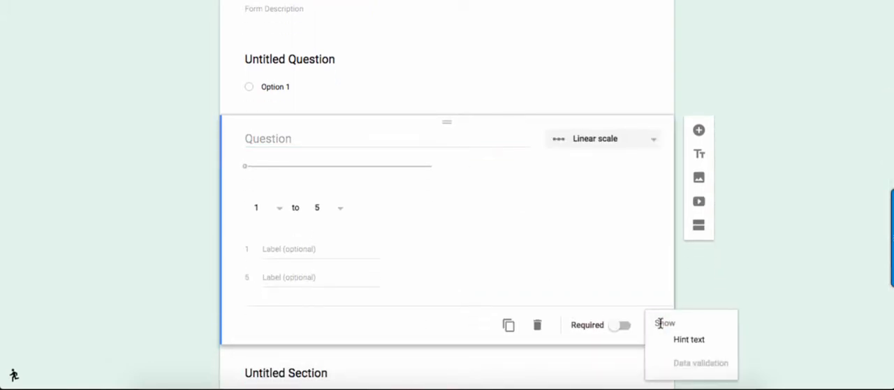
pyautogui.scroll(-1, 649, 292)
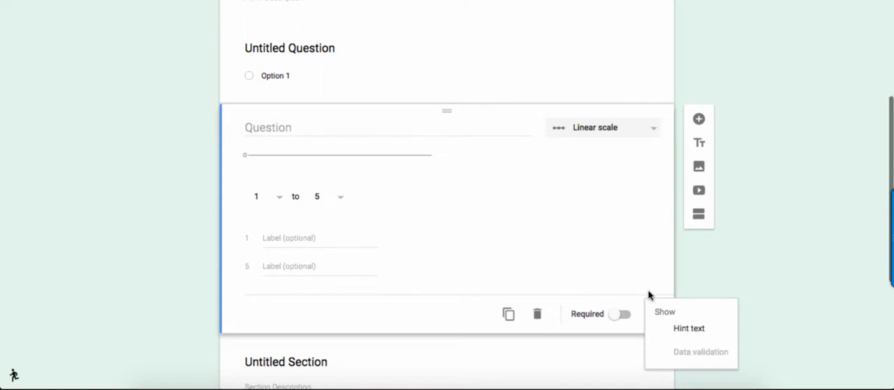
pyautogui.click(677, 329)
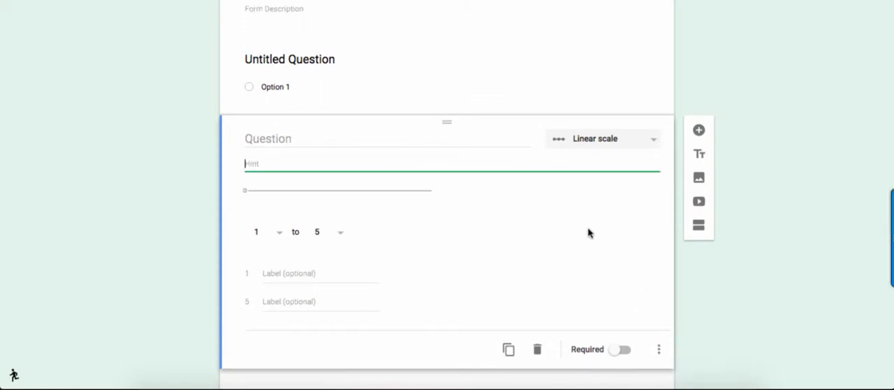
pyautogui.click(659, 349)
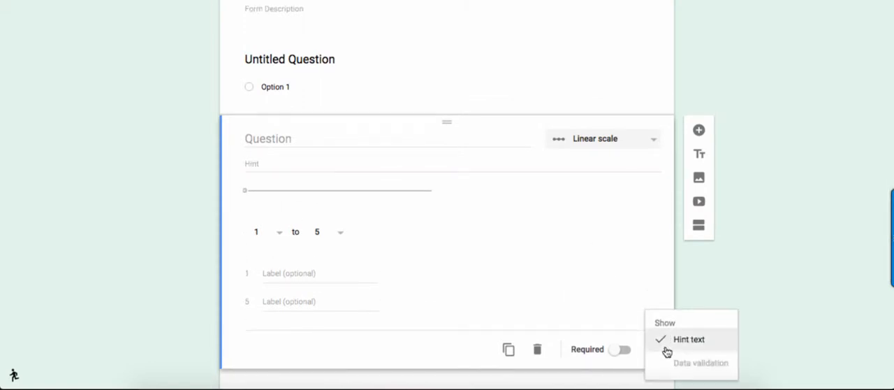
# Step: Change the linear scale question to Short answer and title it "Email"
pyautogui.click(651, 142)
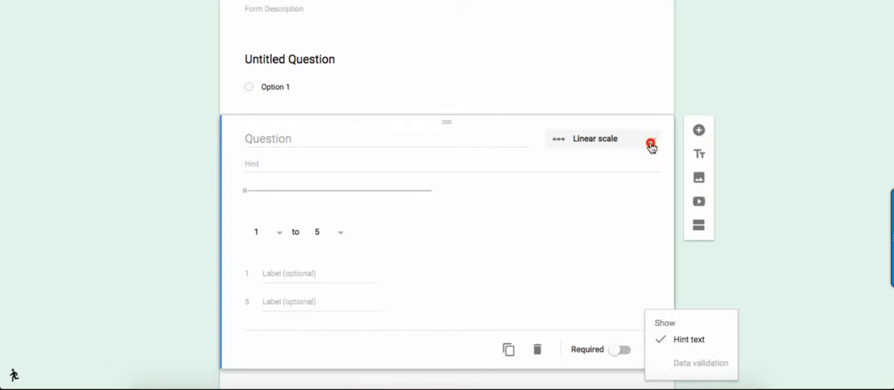
pyautogui.click(600, 139)
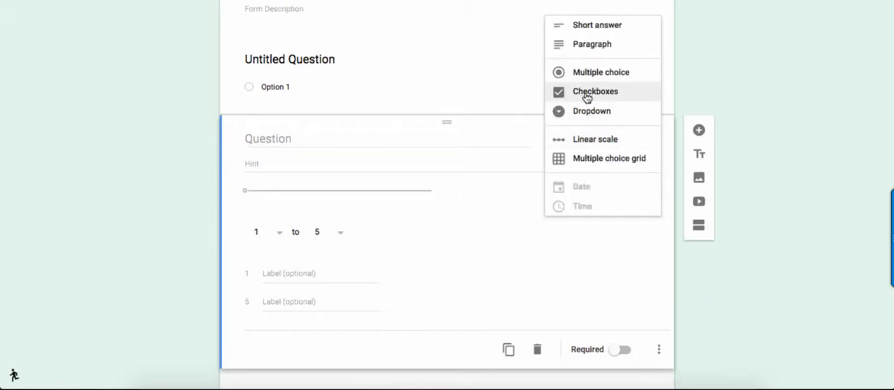
pyautogui.click(579, 23)
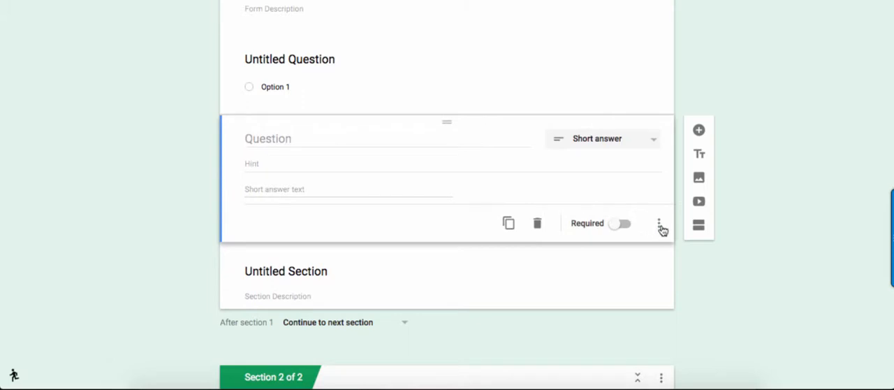
pyautogui.click(659, 224)
pyautogui.click(656, 224)
pyautogui.click(325, 135)
pyautogui.write('Email')
pyautogui.press('Tab')
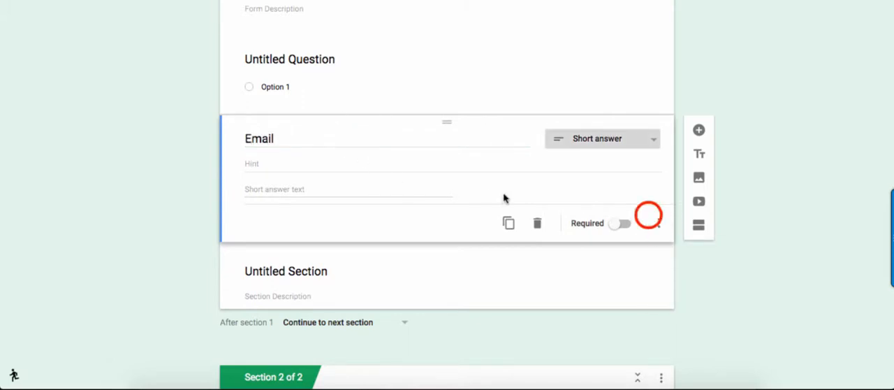
# Step: Check the hint text and data validation options of the Email question
pyautogui.click(659, 223)
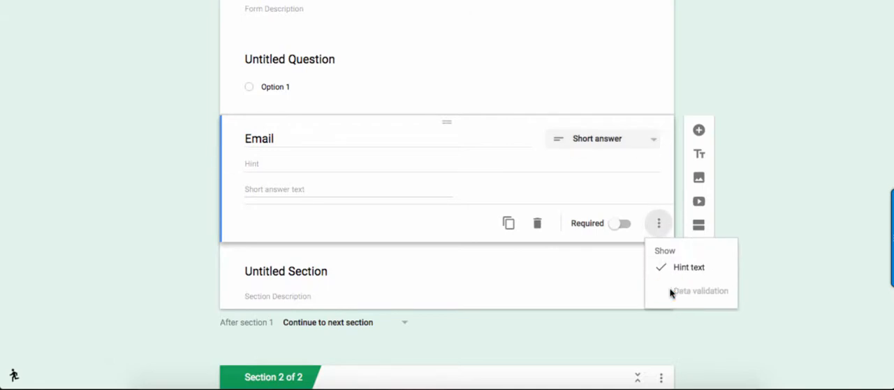
pyautogui.click(553, 176)
pyautogui.click(398, 188)
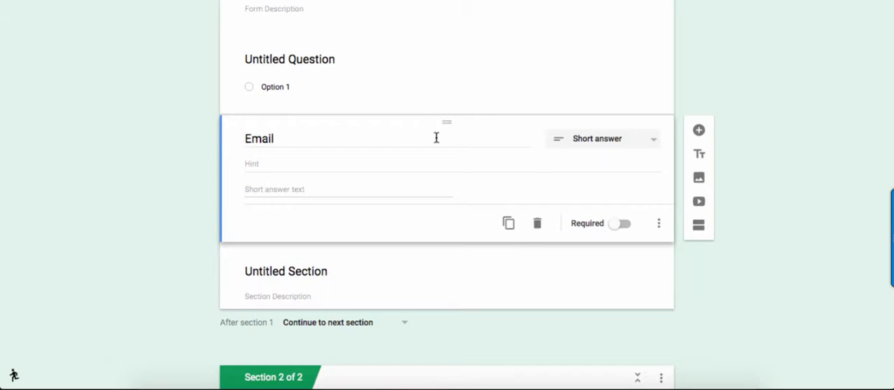
# Step: Try lime, pink and dark purple in turn as the form's theme color
pyautogui.scroll(3, 688, 184)
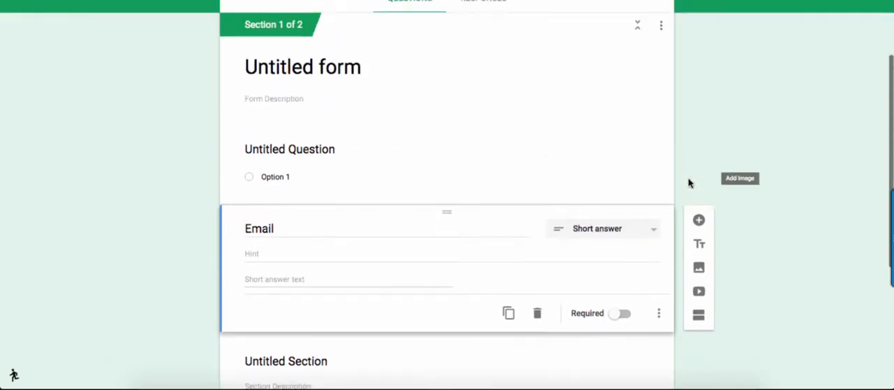
pyautogui.scroll(1, 689, 184)
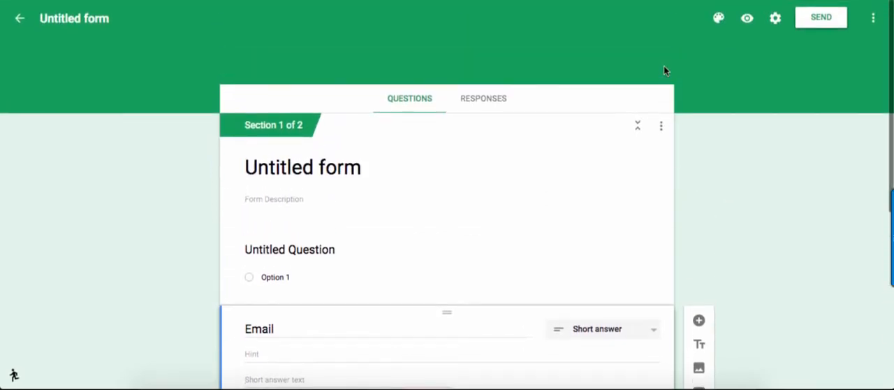
pyautogui.click(718, 18)
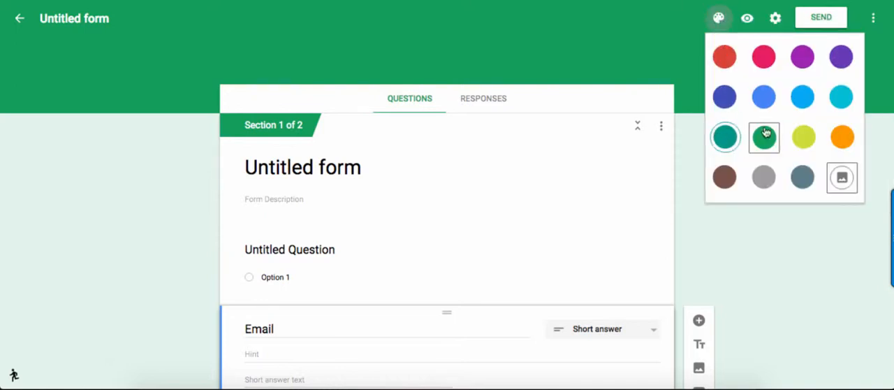
pyautogui.click(818, 126)
pyautogui.click(719, 19)
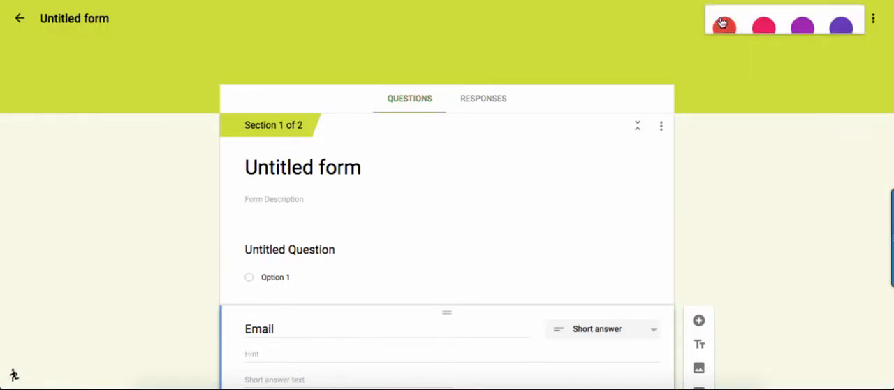
pyautogui.click(764, 59)
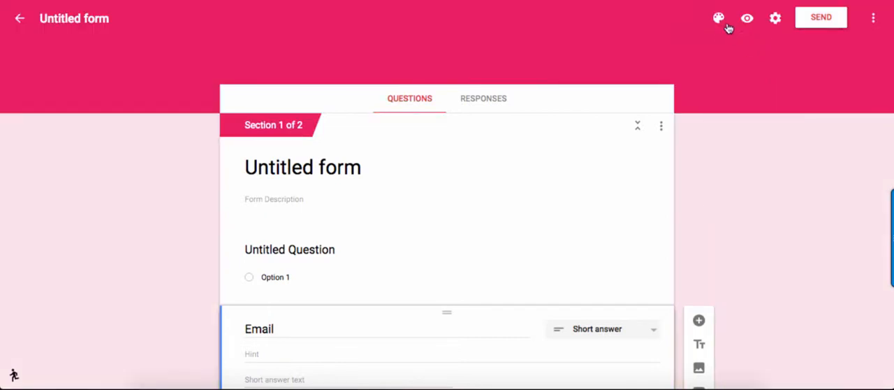
pyautogui.click(720, 19)
pyautogui.click(832, 55)
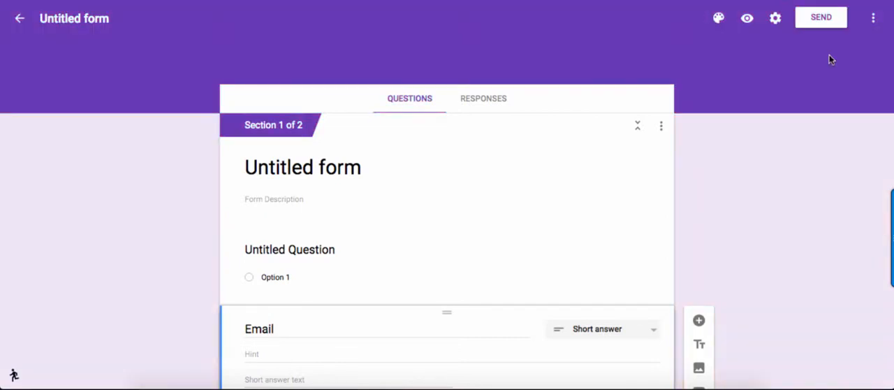
# Step: Apply the Birthday image theme showing a cupcake with a sparkler as the form's header
pyautogui.click(718, 18)
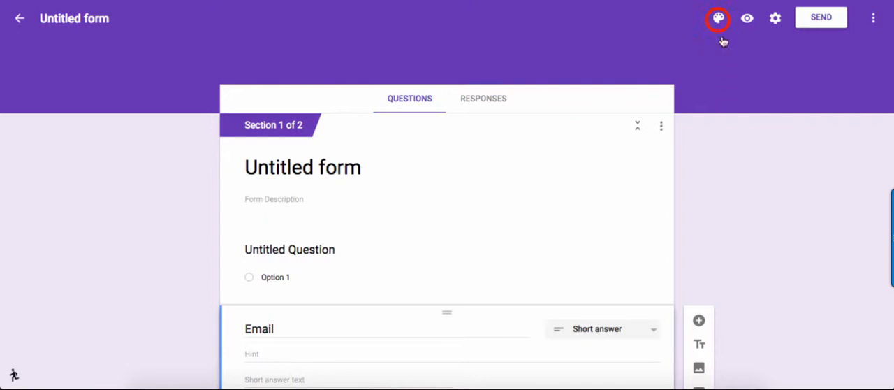
pyautogui.click(835, 181)
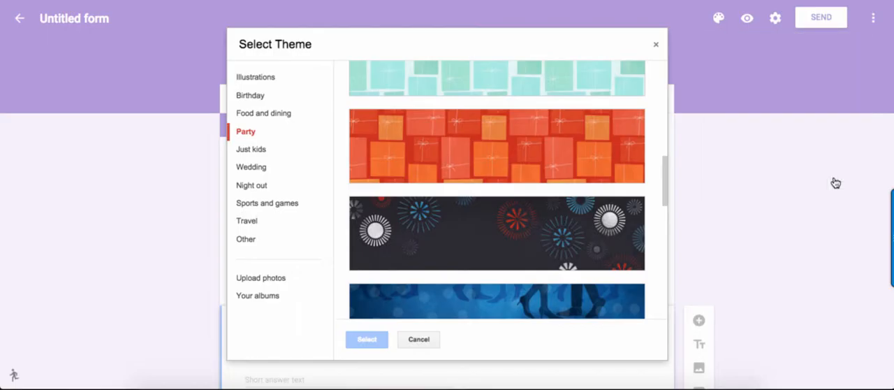
pyautogui.scroll(-1, 614, 166)
pyautogui.scroll(-1, 615, 166)
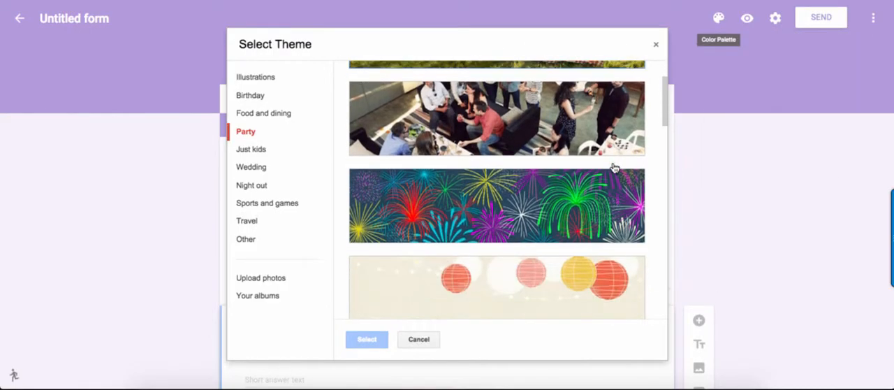
pyautogui.scroll(-2, 395, 163)
pyautogui.click(293, 101)
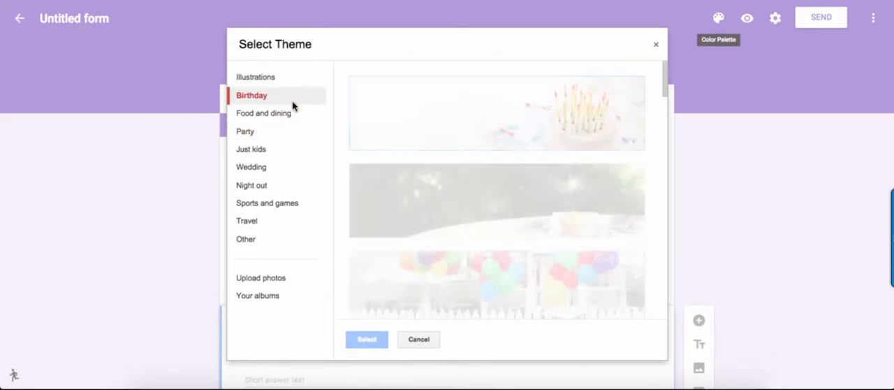
pyautogui.click(476, 194)
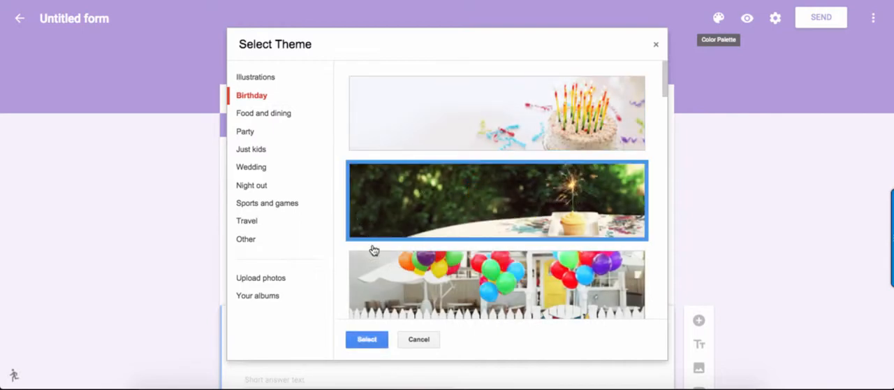
pyautogui.click(360, 339)
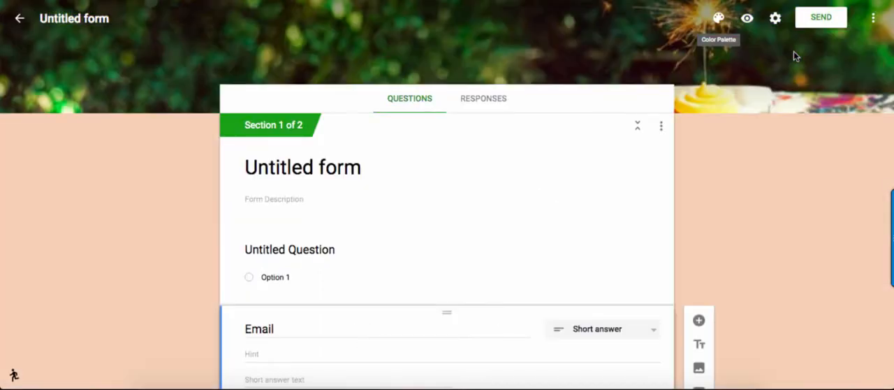
# Step: Preview the form as respondents see it, look through the page, and return to the editor
pyautogui.click(747, 20)
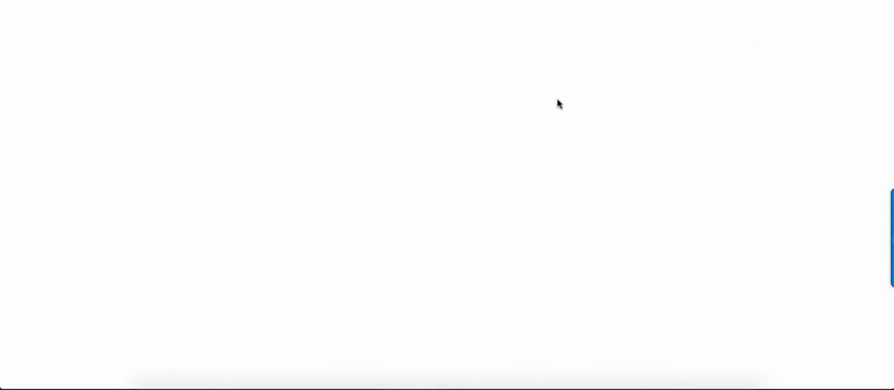
pyautogui.scroll(-2, 638, 151)
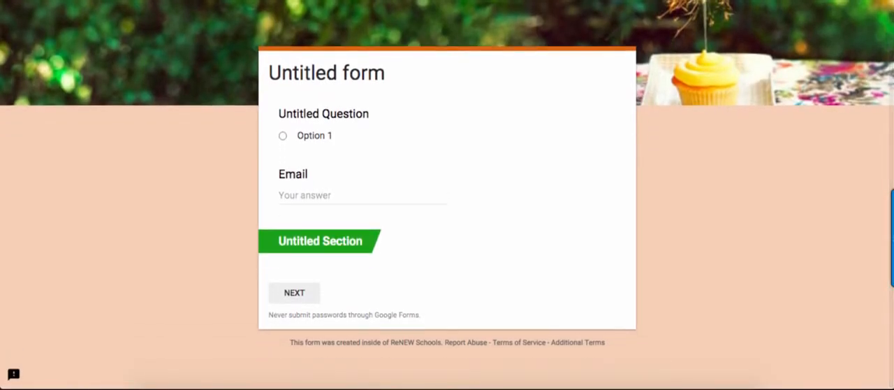
pyautogui.press('super+w')
# Step: In the form settings, try Anyone for who can respond and switch back to Anyone in ReNEW Schools
pyautogui.click(775, 19)
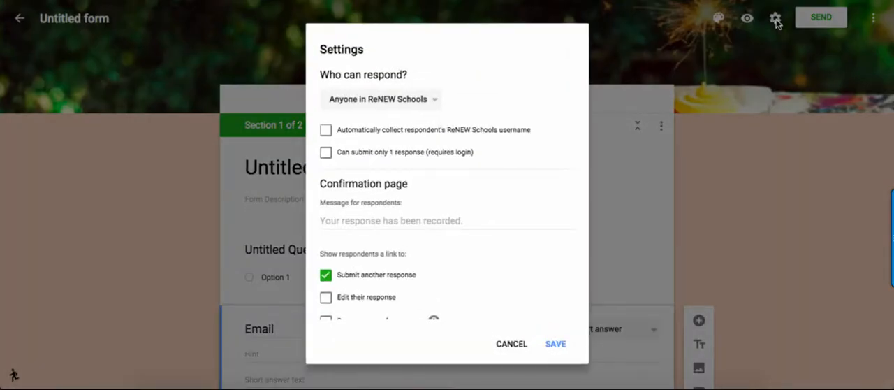
pyautogui.click(369, 97)
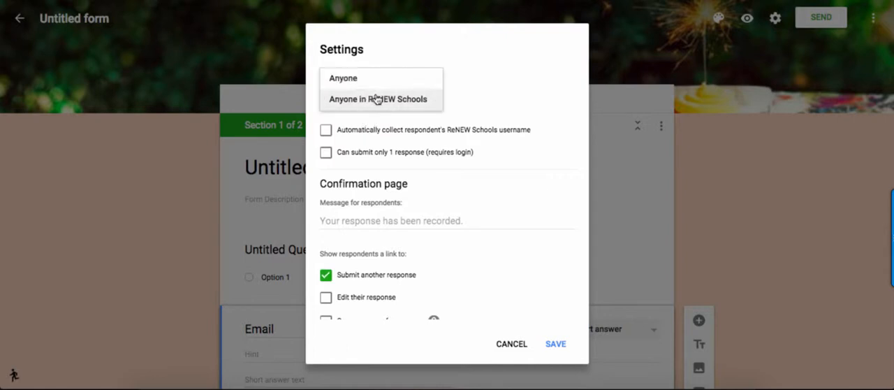
pyautogui.click(437, 74)
pyautogui.click(413, 104)
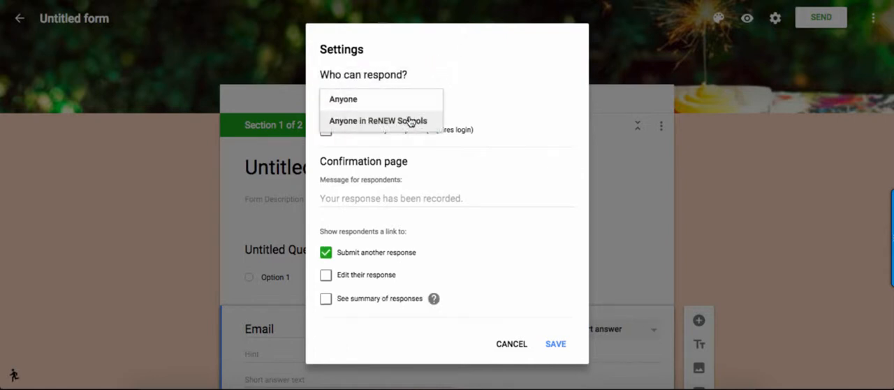
pyautogui.click(411, 123)
# Step: Review the confirmation page and presentation options in the form settings, and leave the settings without saving
pyautogui.scroll(-3, 410, 190)
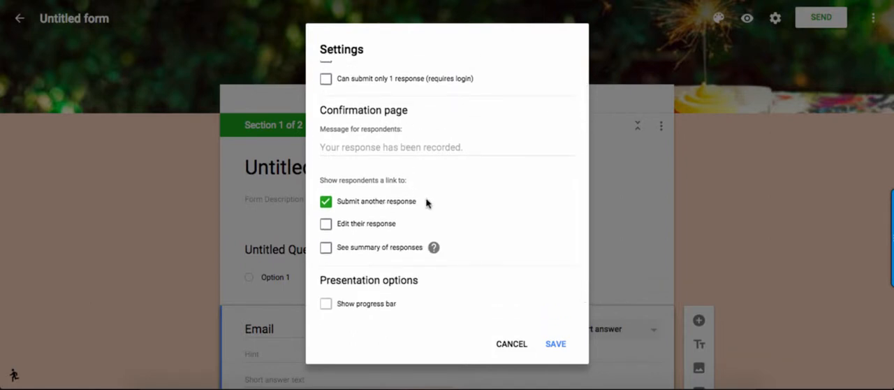
pyautogui.scroll(-3, 426, 203)
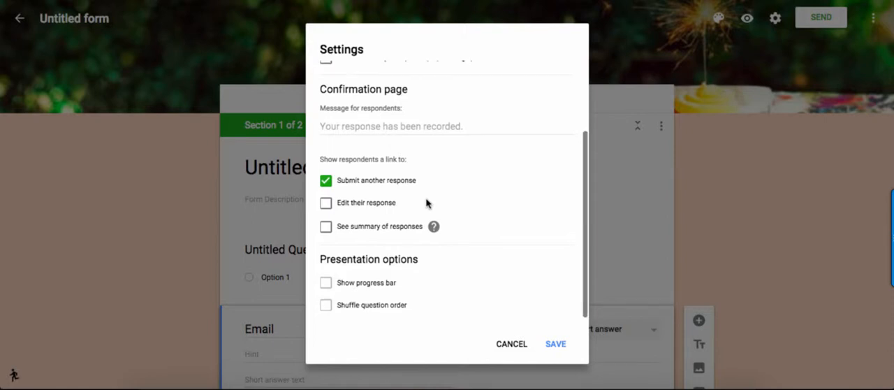
pyautogui.click(517, 345)
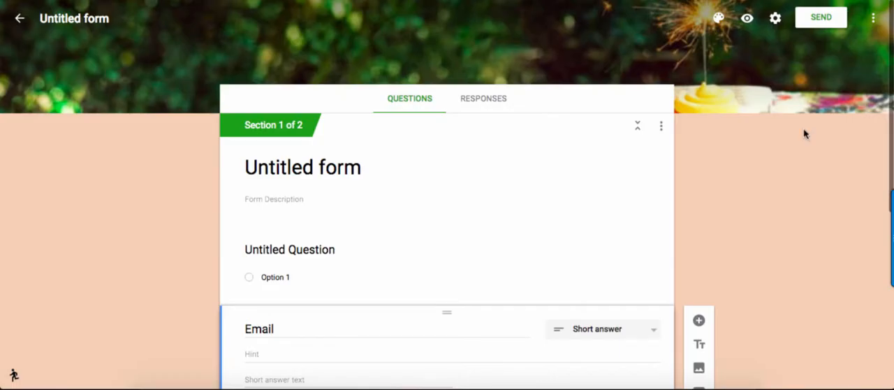
# Step: Check which additional form actions are offered, such as copying, printing and adding collaborators, without choosing any
pyautogui.click(874, 20)
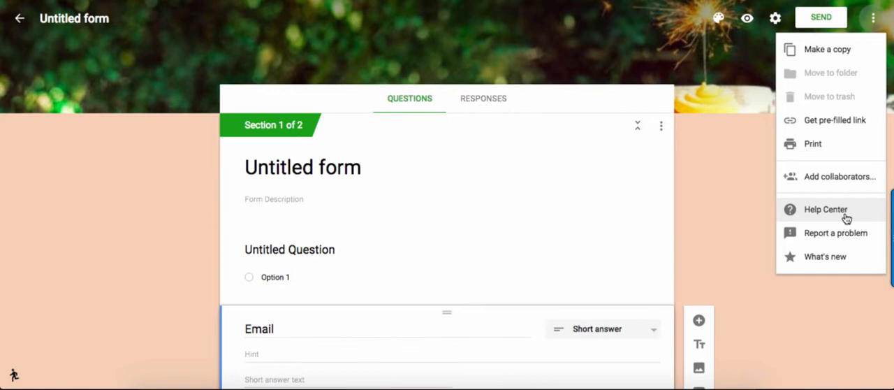
pyautogui.click(734, 181)
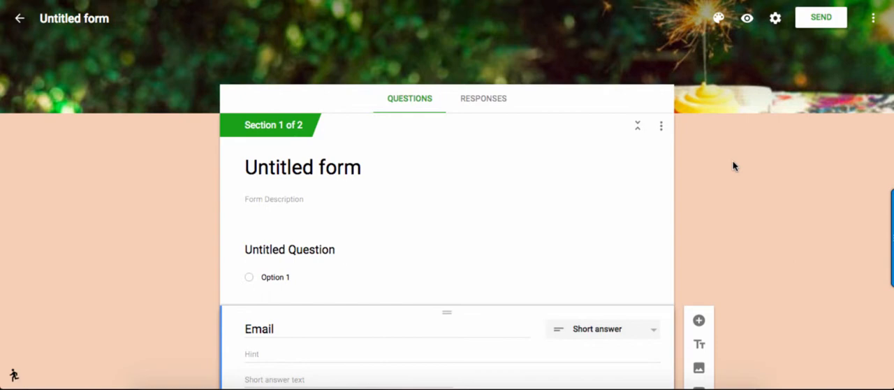
# Step: Compare the form's responses view with its questions, and check the response destination and download options without choosing any
pyautogui.click(499, 102)
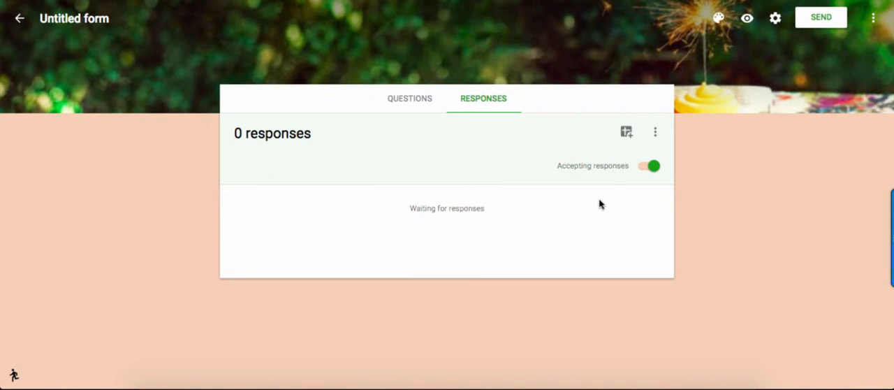
pyautogui.click(419, 106)
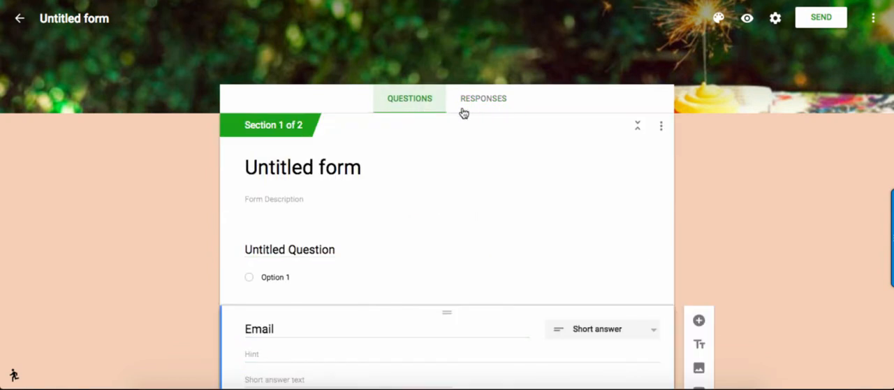
pyautogui.click(468, 109)
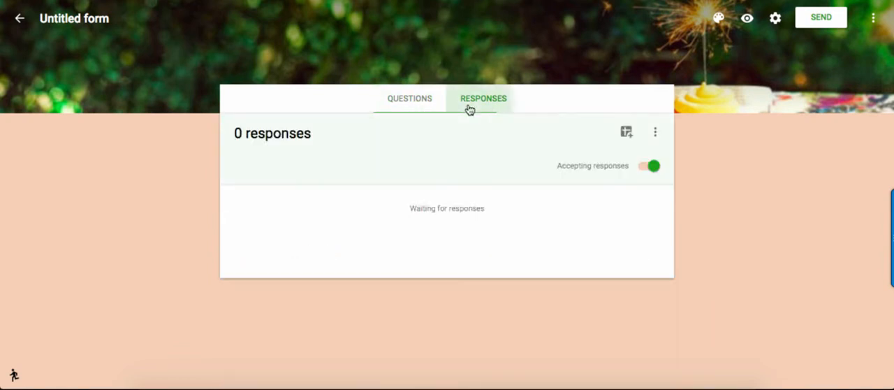
pyautogui.click(655, 133)
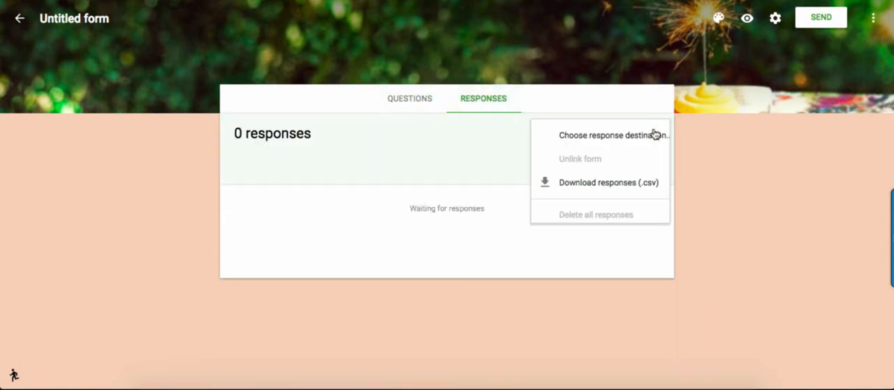
pyautogui.click(721, 155)
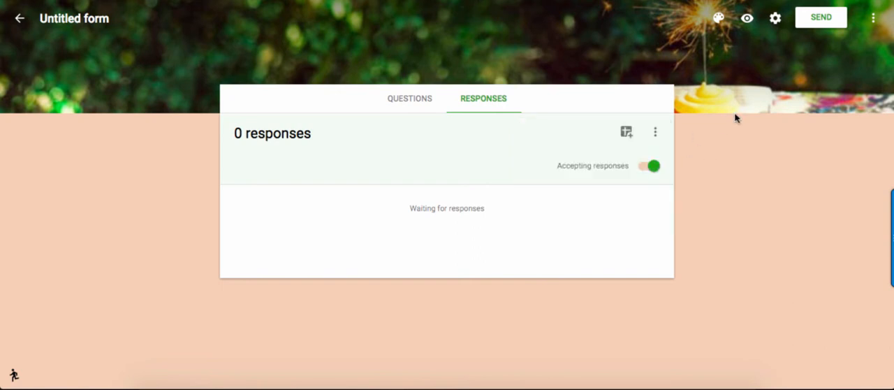